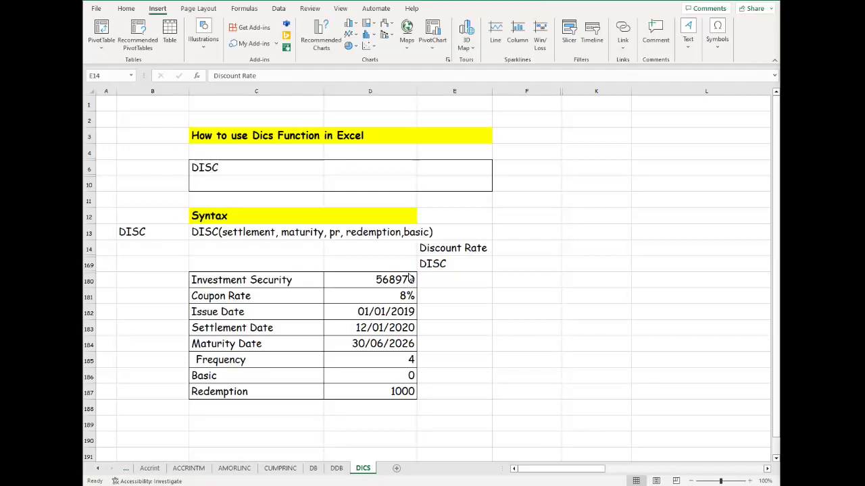
- Format the Investment Security value in D180 with the comma number style
click(408, 280)
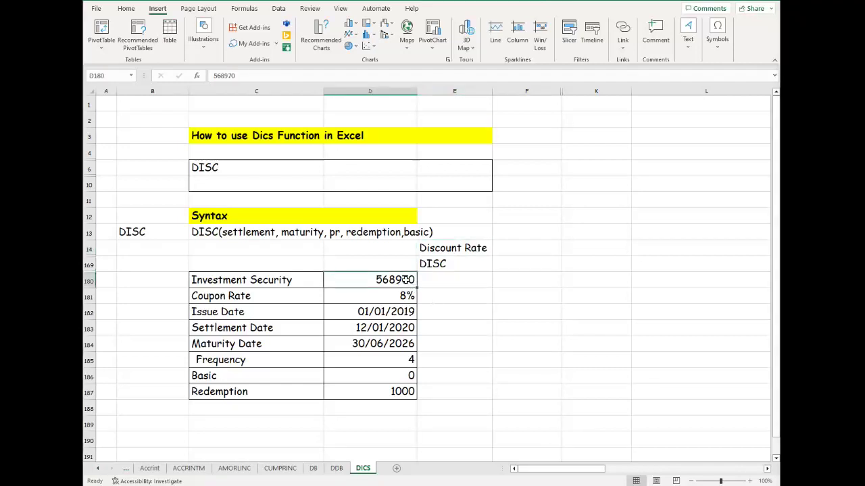
click(127, 9)
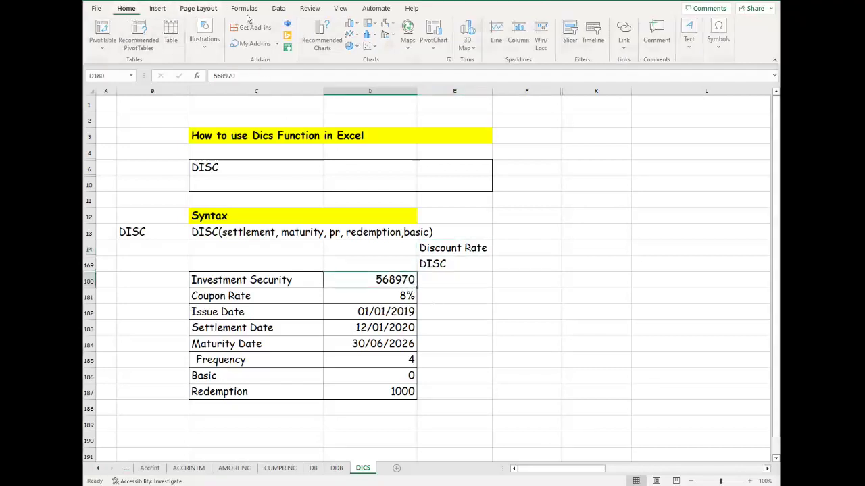
click(426, 42)
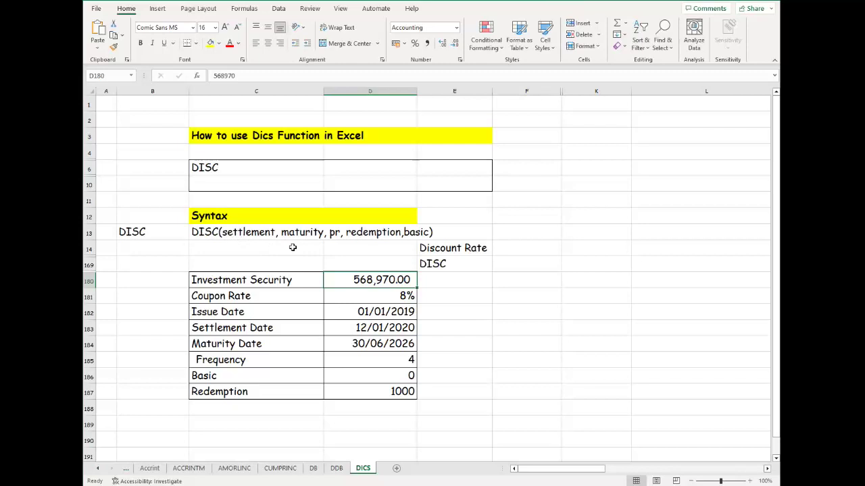
- Examine the DISC syntax in row 13 and match its arguments to the investment data in C180:D187
click(243, 233)
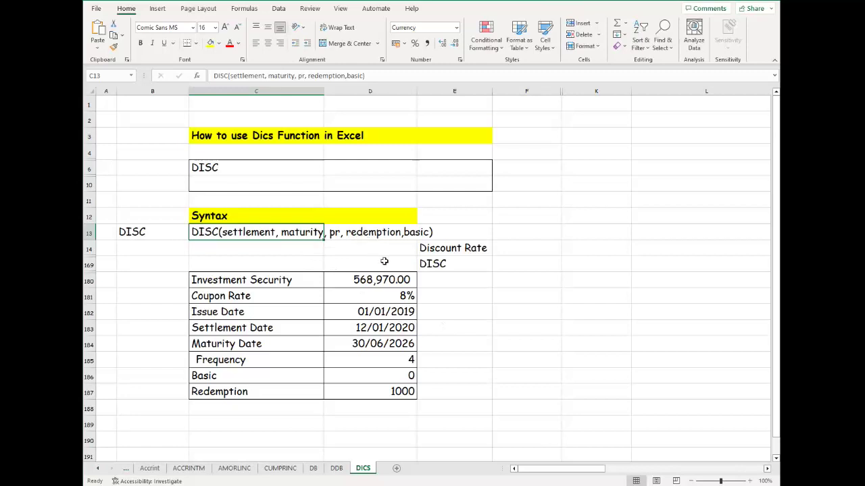
click(365, 231)
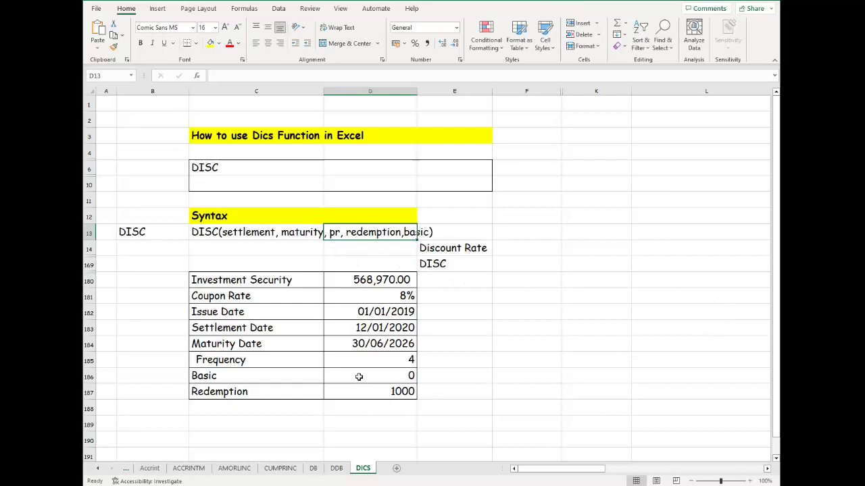
click(279, 394)
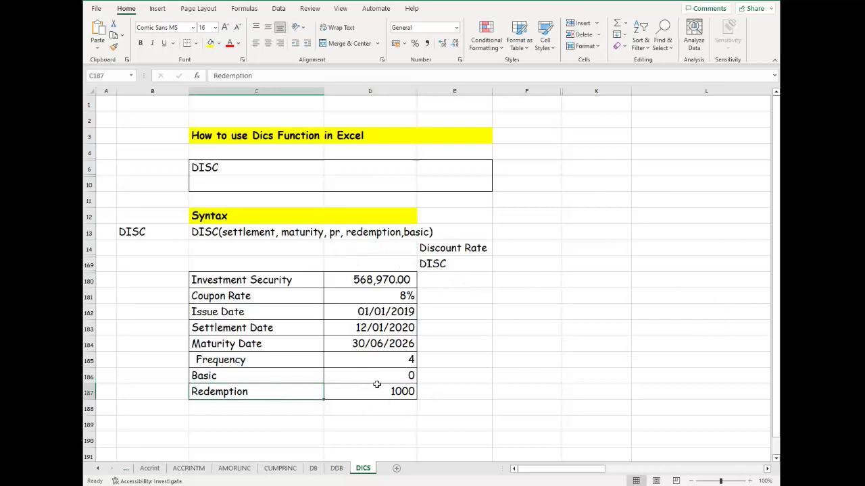
click(421, 232)
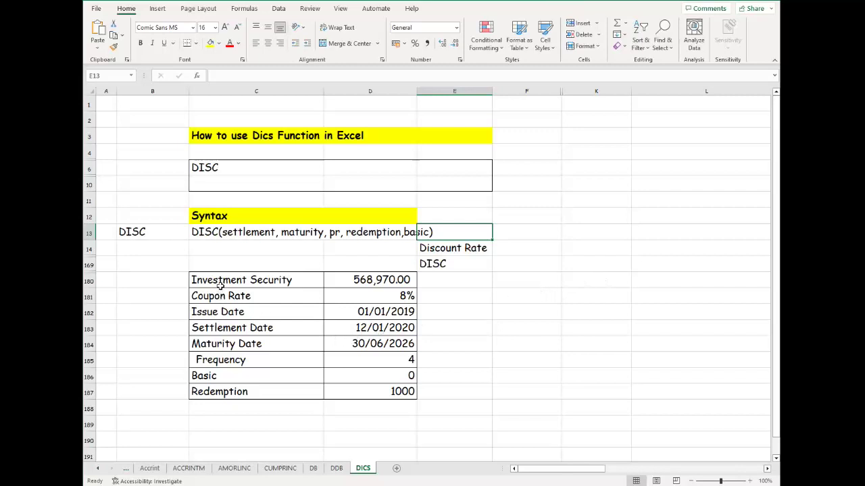
mouse_move(218, 286)
mouse_down()
mouse_move(350, 325)
mouse_move(368, 390)
mouse_up()
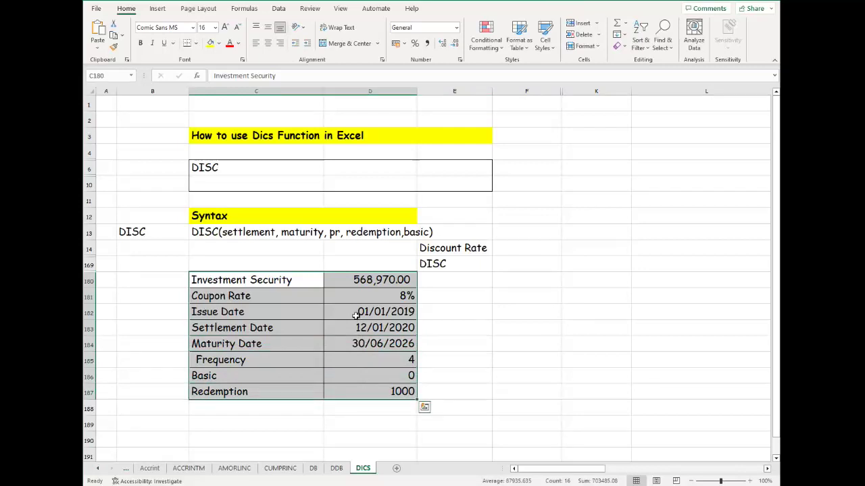
click(392, 284)
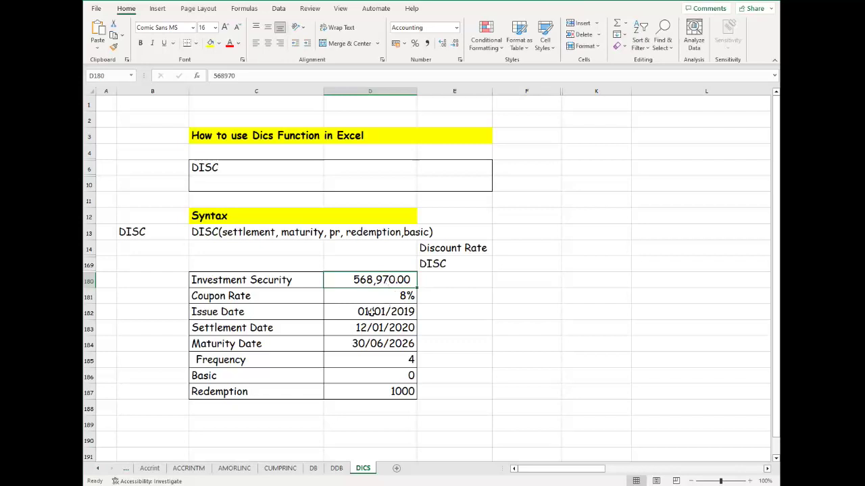
click(267, 331)
click(263, 344)
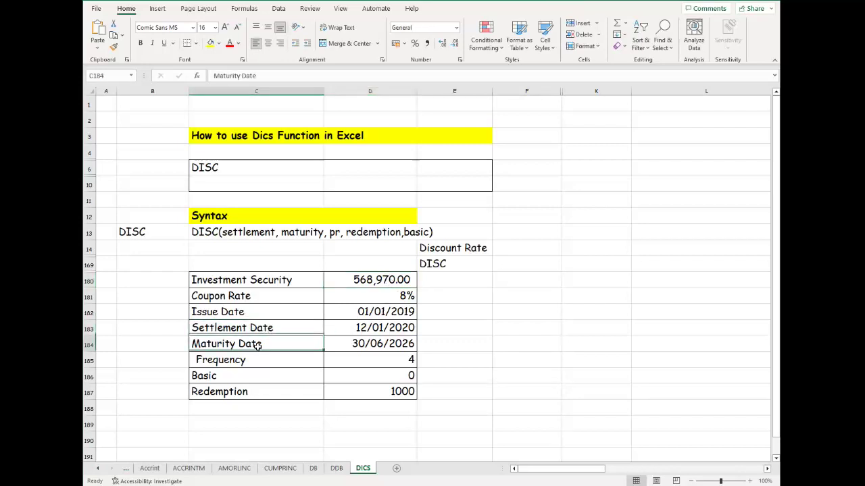
click(244, 395)
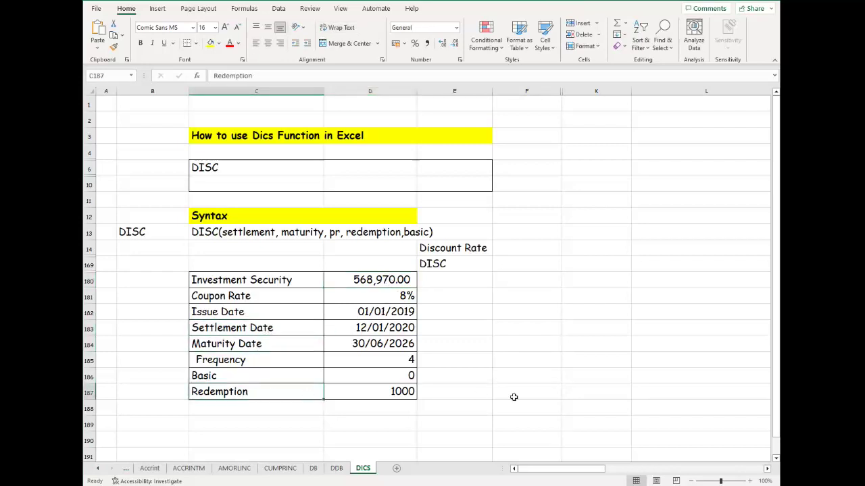
- Start a DISC formula in E180 with settlement date D183 and maturity date D184 as the first arguments
click(477, 285)
text(=)
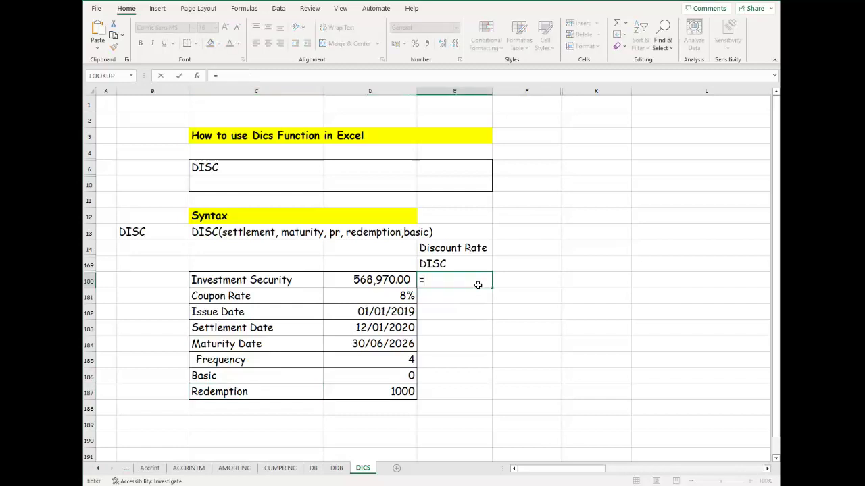
text(disc)
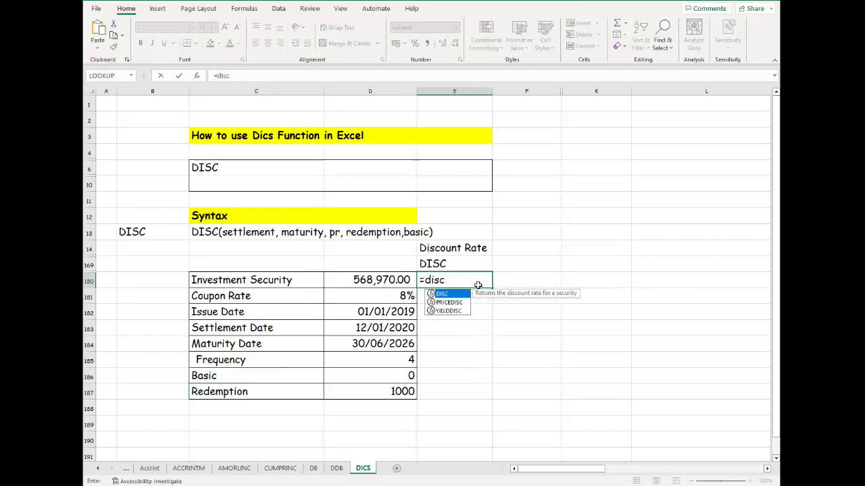
text(()
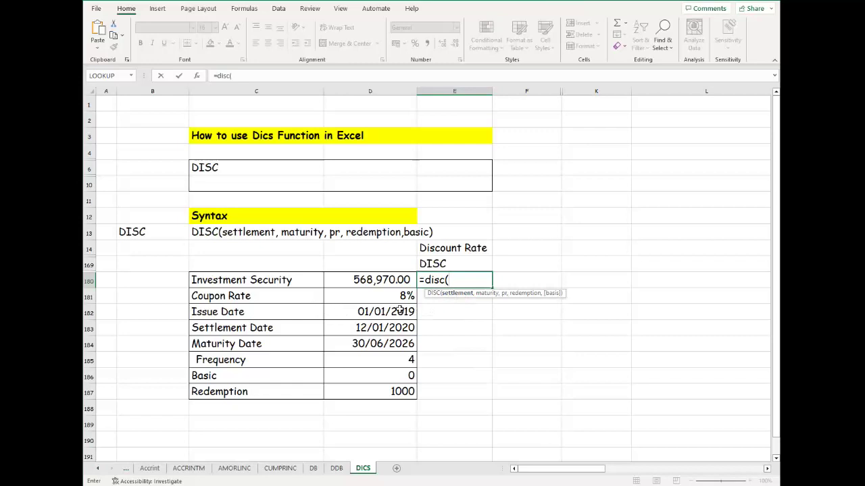
click(390, 329)
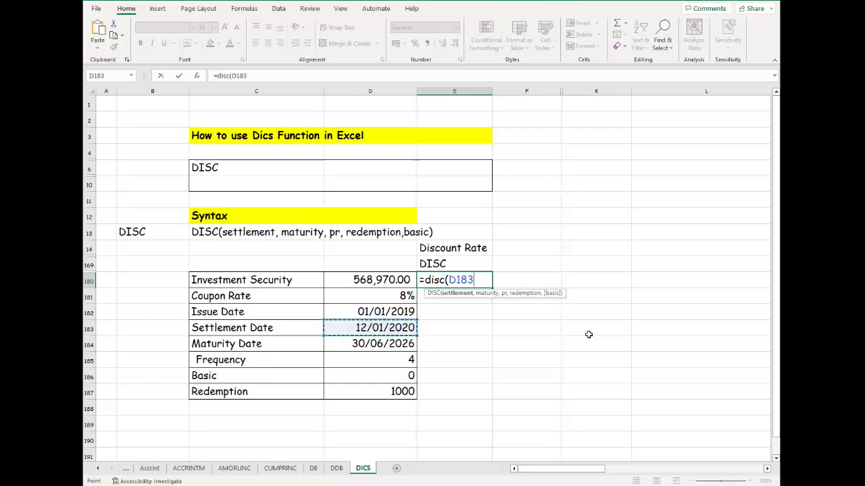
text(,)
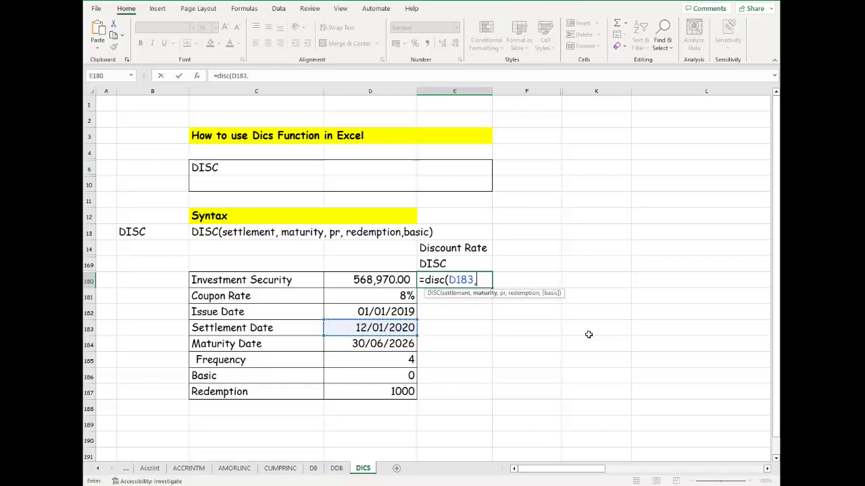
click(403, 346)
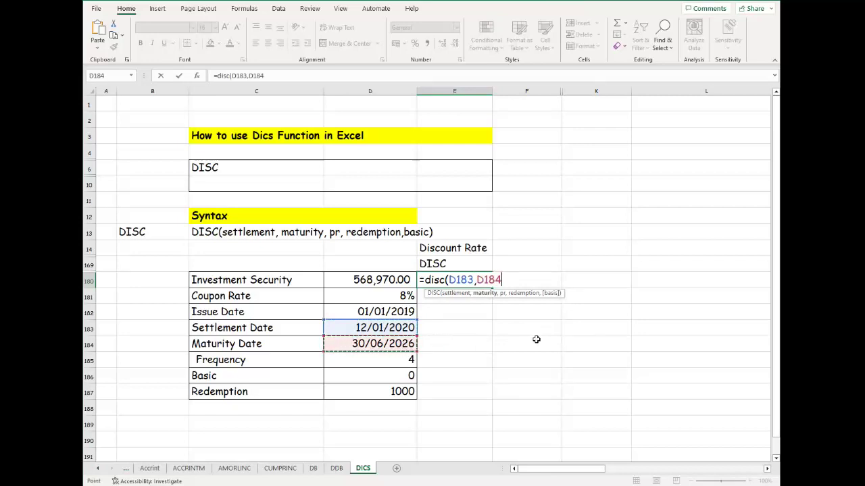
text(,)
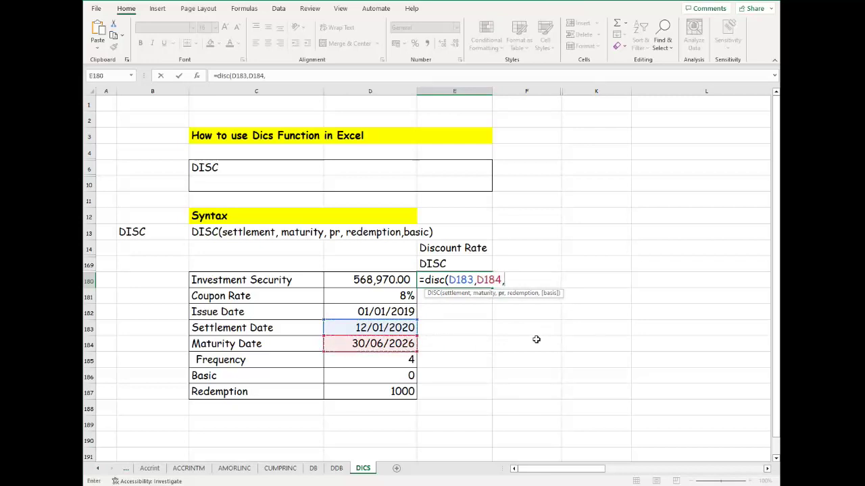
- Complete the DISC formula with D180 as the price, D187 as the redemption and 1 as the basis
click(408, 281)
text(,)
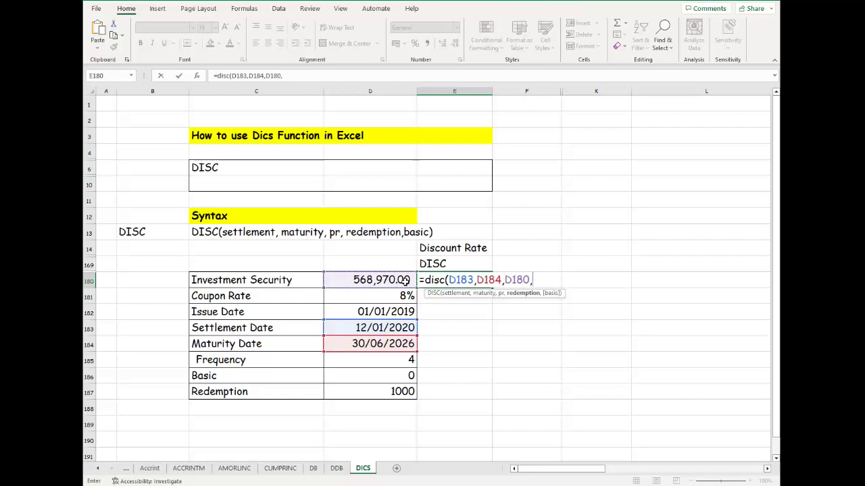
click(403, 391)
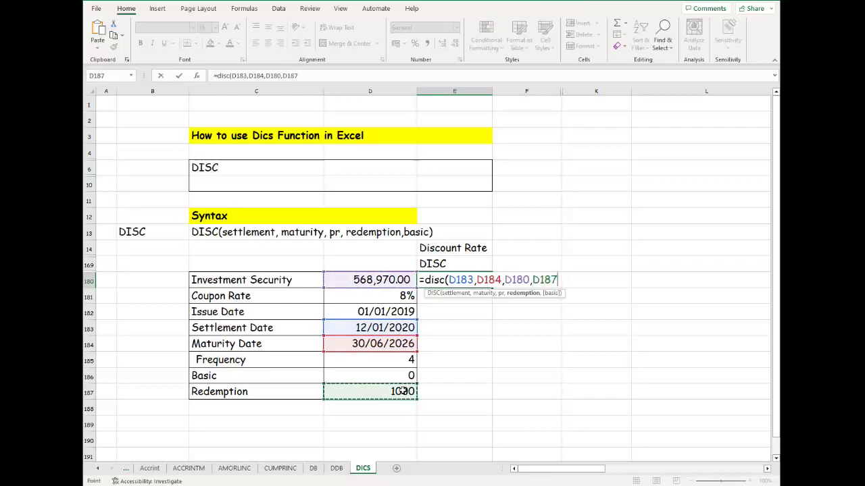
text(,1)
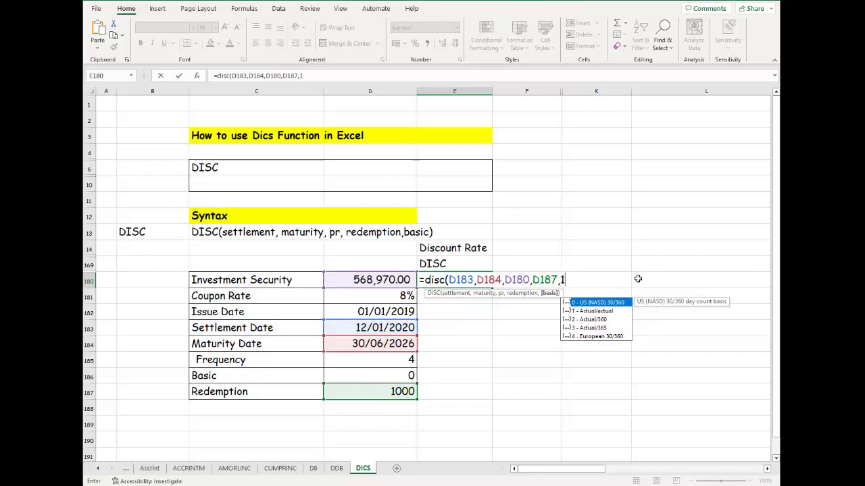
text())
key(Return)
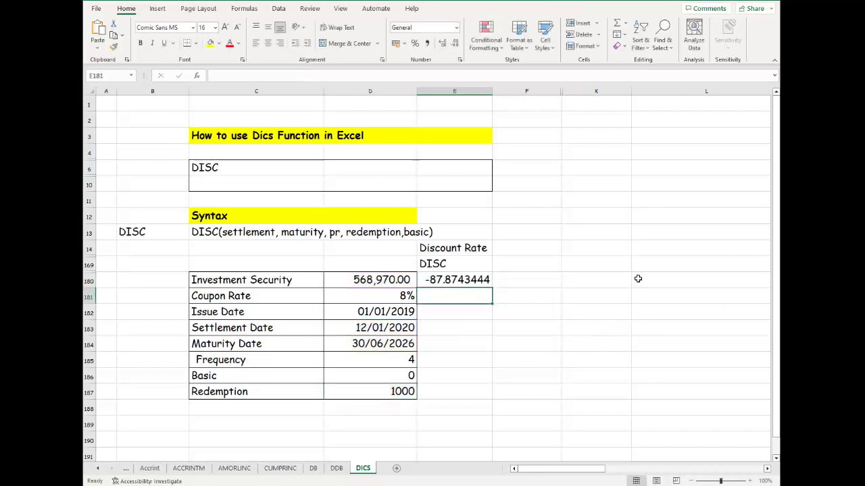
- Format the discount rate in E180 as a percentage with two decimal places
click(491, 279)
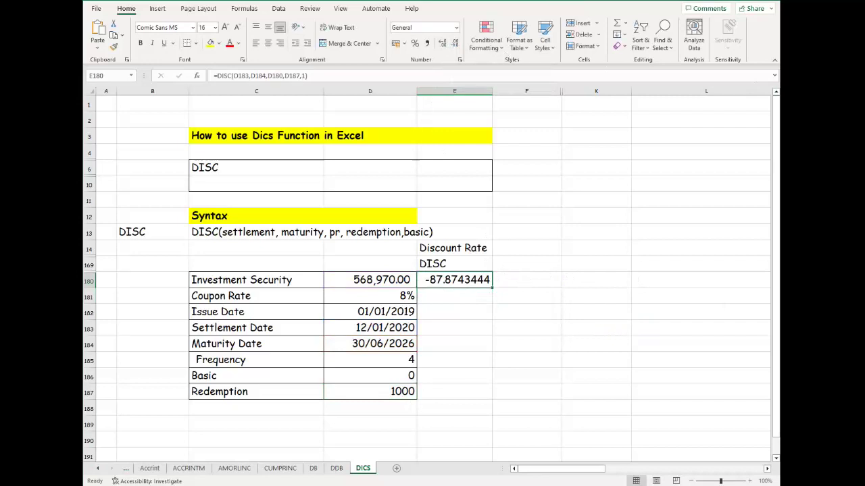
right_click(474, 282)
click(419, 42)
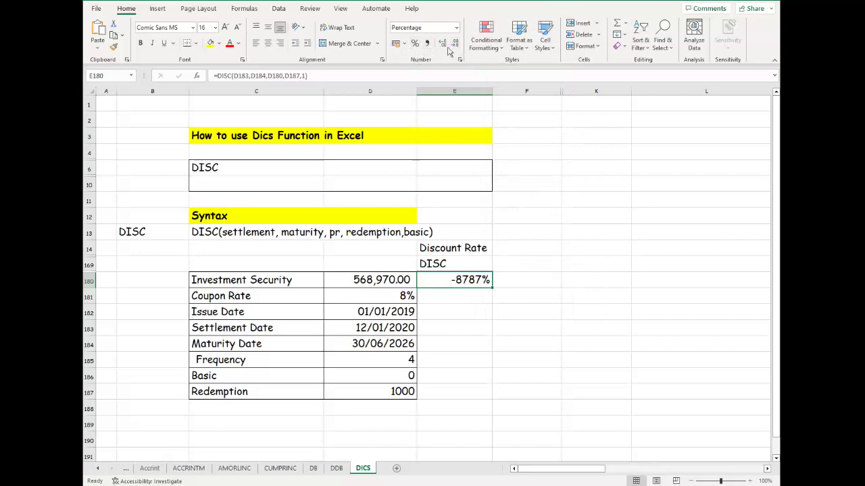
click(444, 43)
click(443, 44)
click(482, 294)
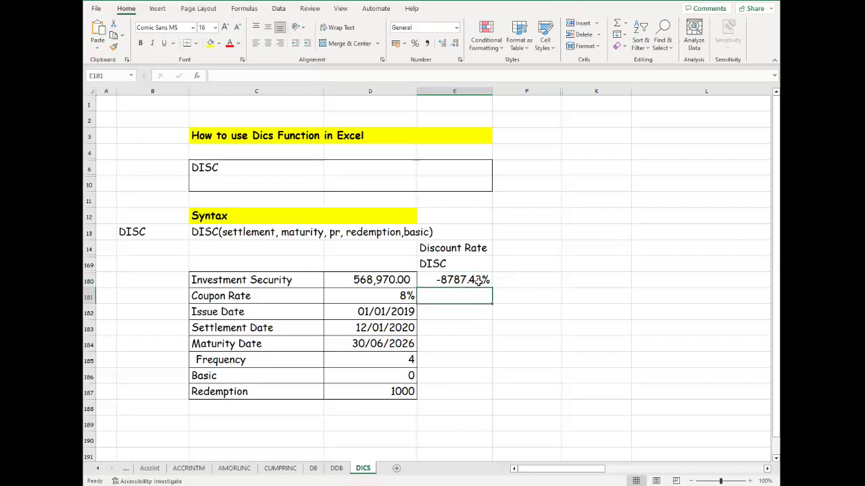
click(478, 281)
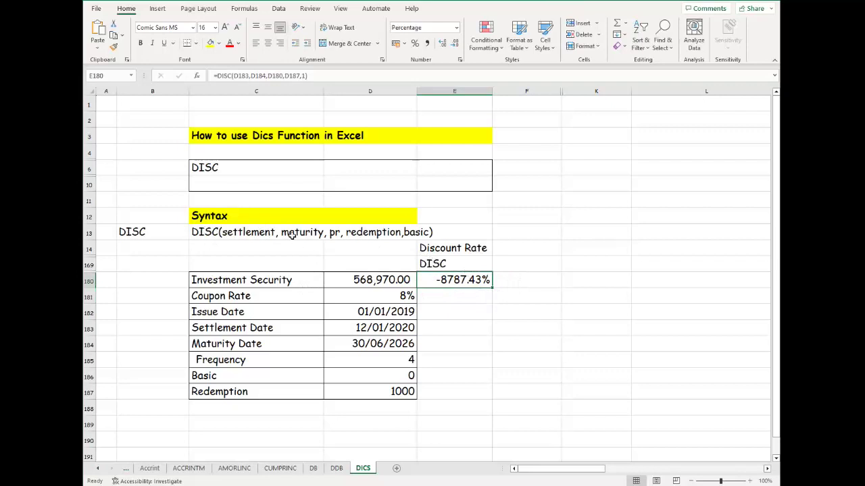
click(320, 234)
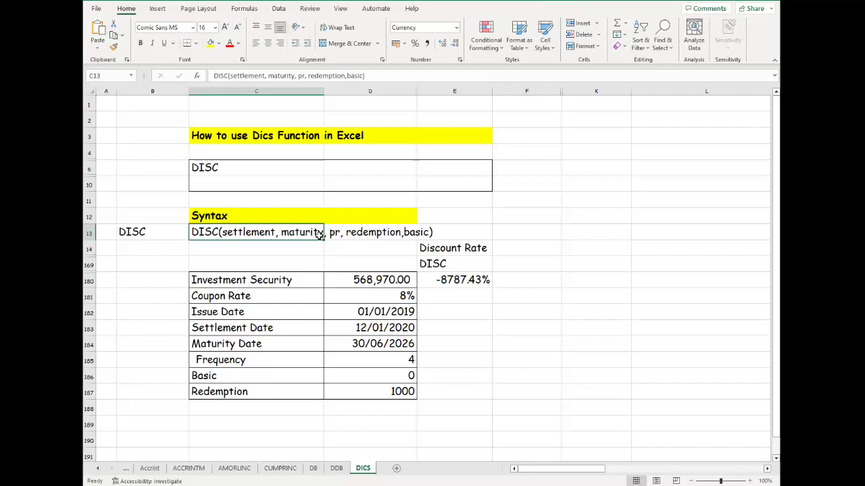
click(464, 277)
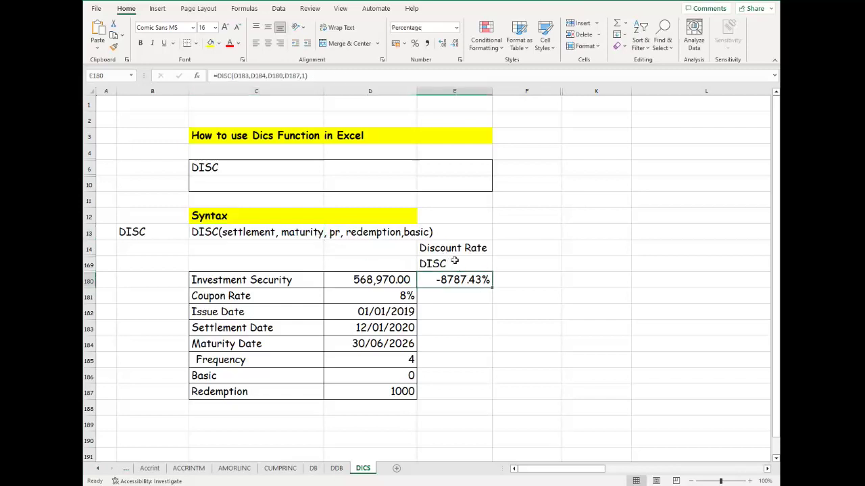